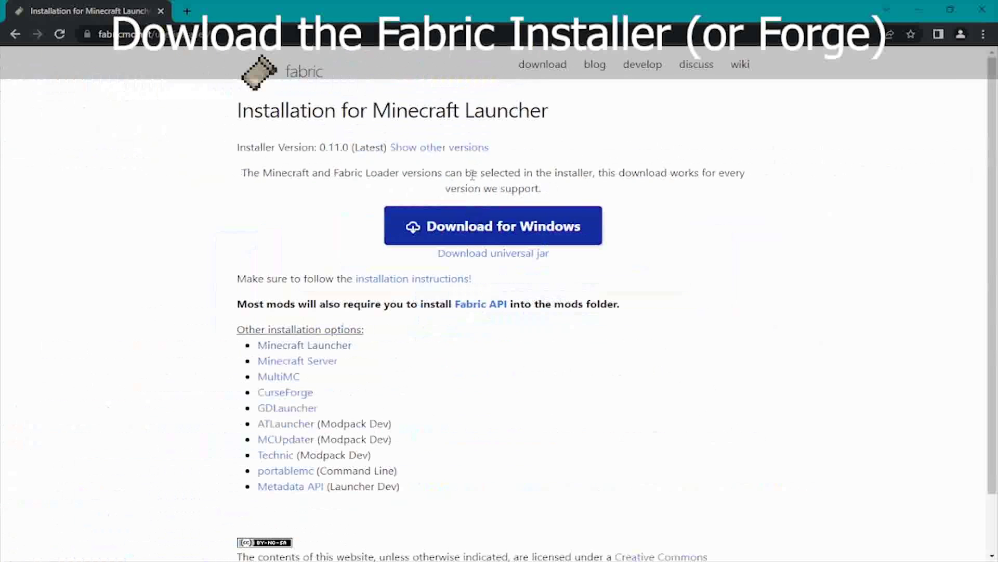
Download the Windows Fabric installer, the Fabric API file and the Fabric build of Custom Crosshair Mod v1.5.0.
{"action": "left_click", "coordinate": [495, 219]}
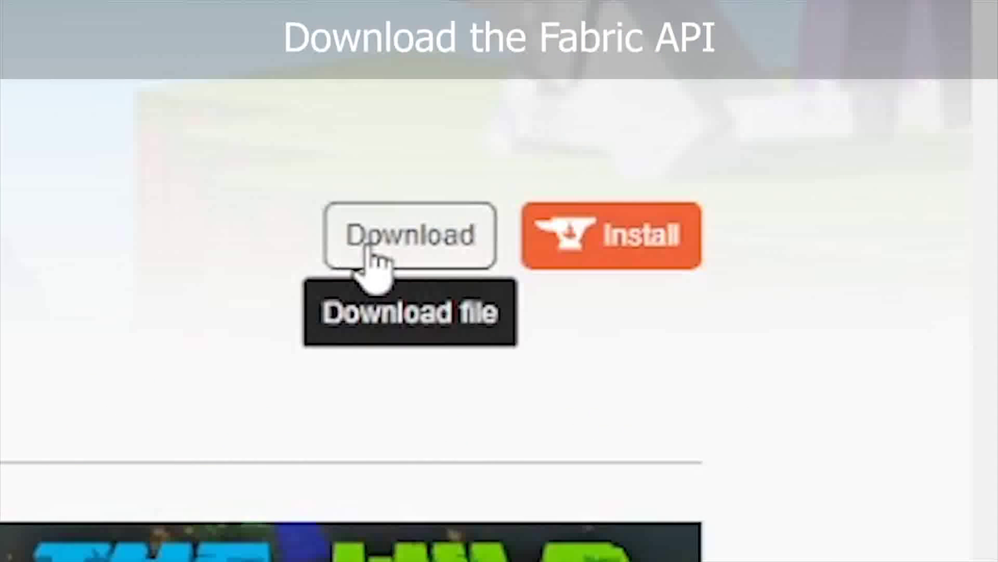
{"action": "left_click", "coordinate": [384, 255]}
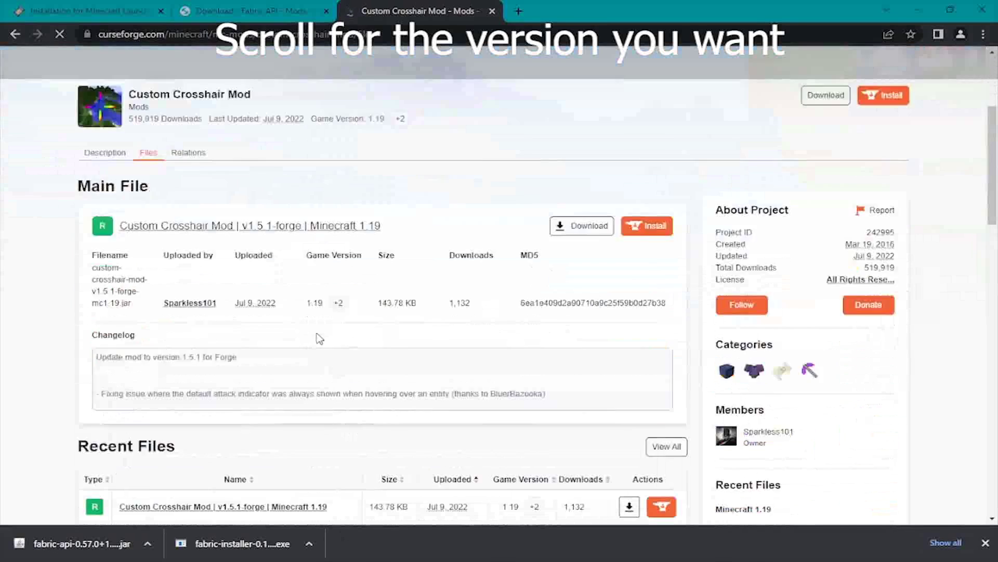
{"action": "scroll", "coordinate": [319, 338], "scroll_direction": "down", "scroll_amount": 4}
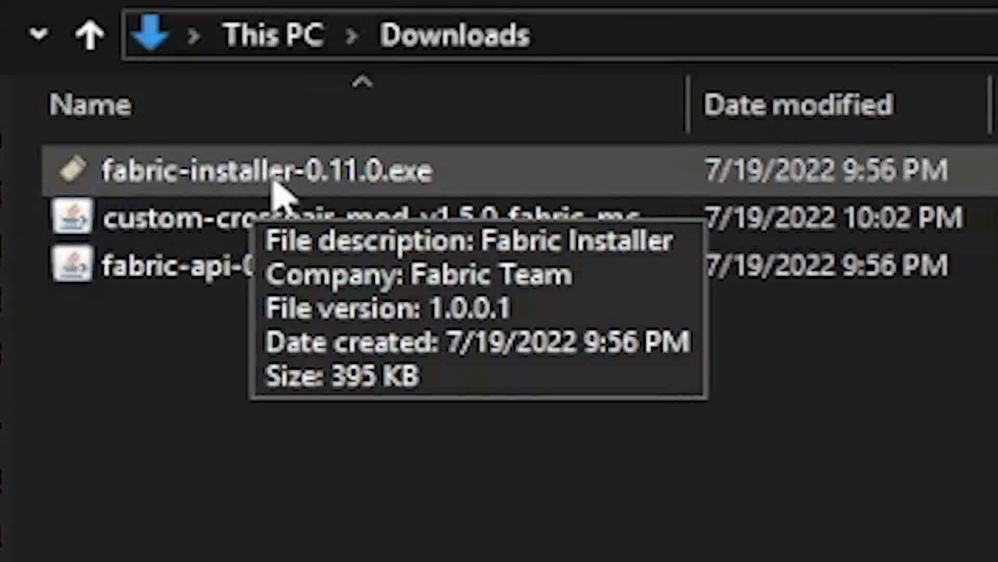
Run fabric-installer-0.11.0.exe, install the Fabric client for Minecraft 1.19, and close the installer.
{"action": "left_click", "coordinate": [296, 183]}
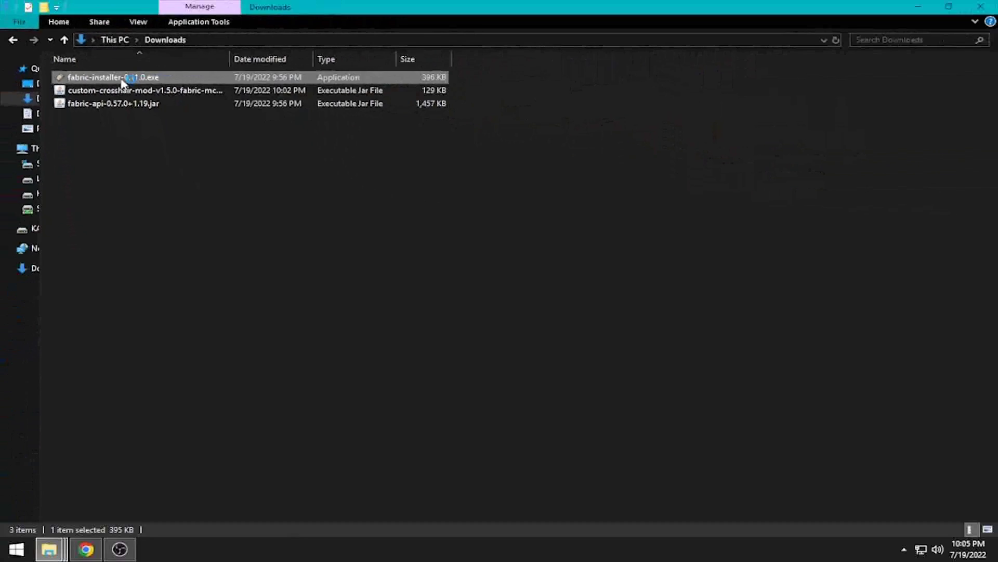
{"action": "left_click", "coordinate": [437, 185]}
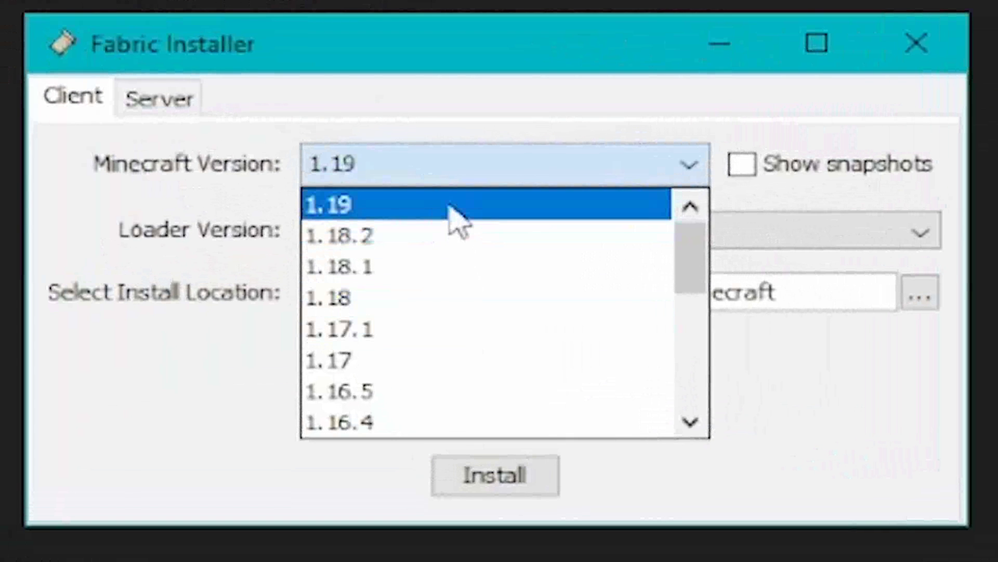
{"action": "left_click", "coordinate": [450, 206]}
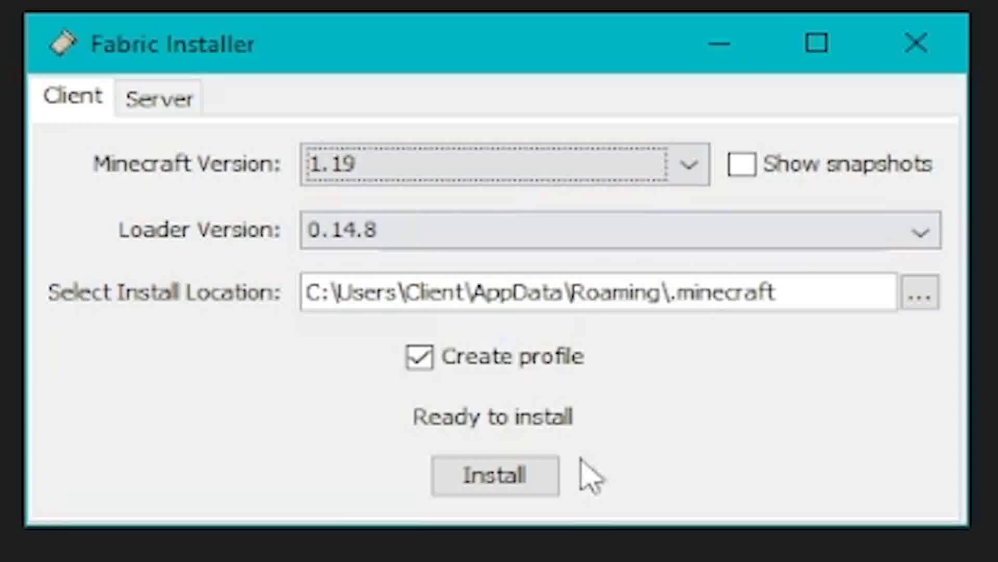
{"action": "left_click", "coordinate": [512, 474]}
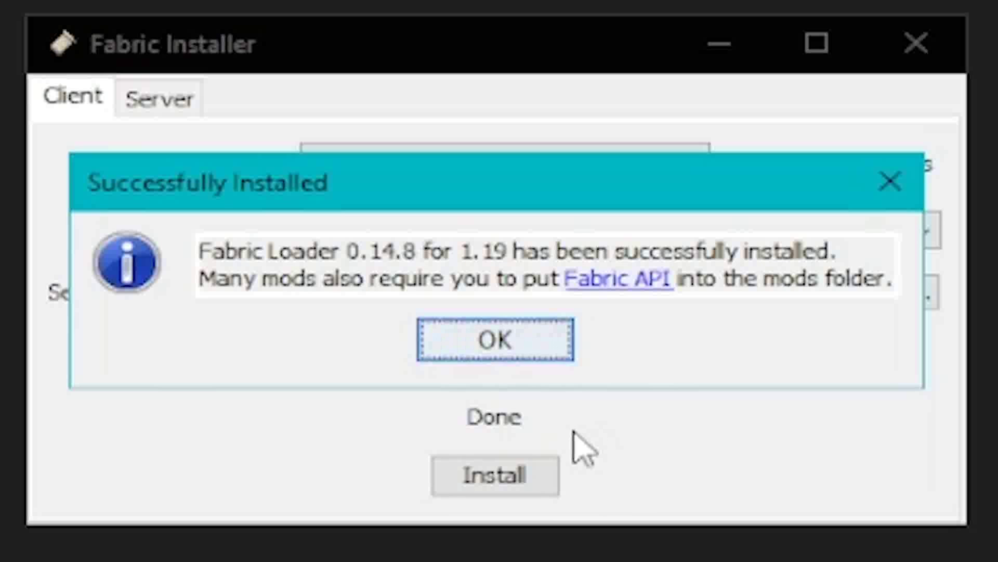
{"action": "left_click", "coordinate": [538, 352]}
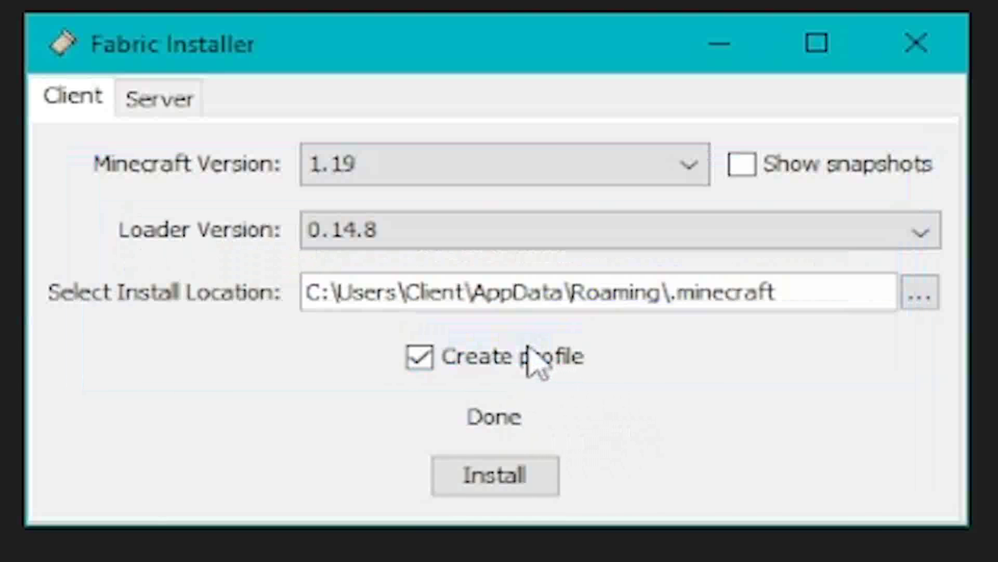
{"action": "left_click", "coordinate": [929, 55]}
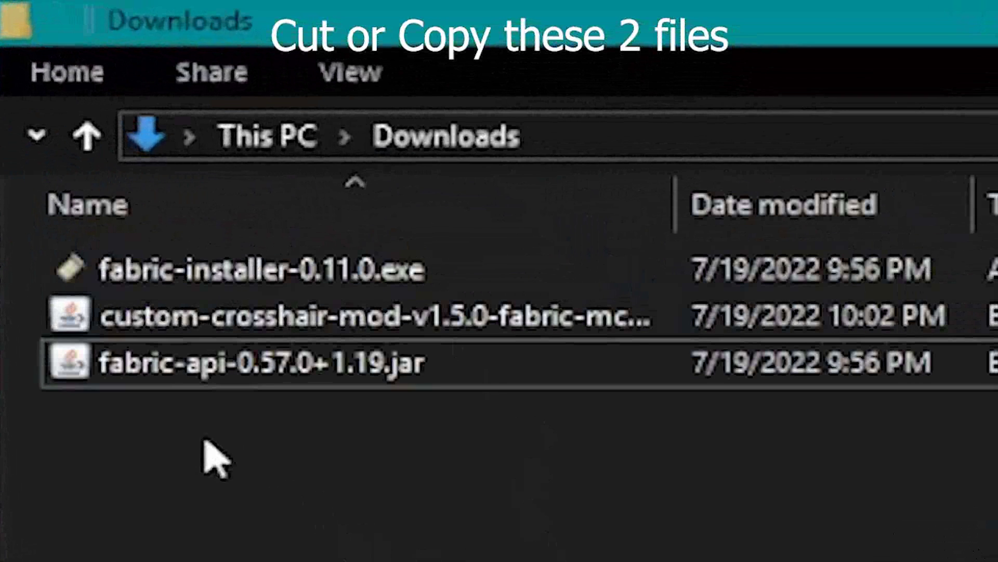
Copy the custom-crosshair-mod-v1.5.0-fabric and fabric-api-0.57.0+1.19 jar files from the Downloads folder.
{"action": "left_click", "coordinate": [285, 333]}
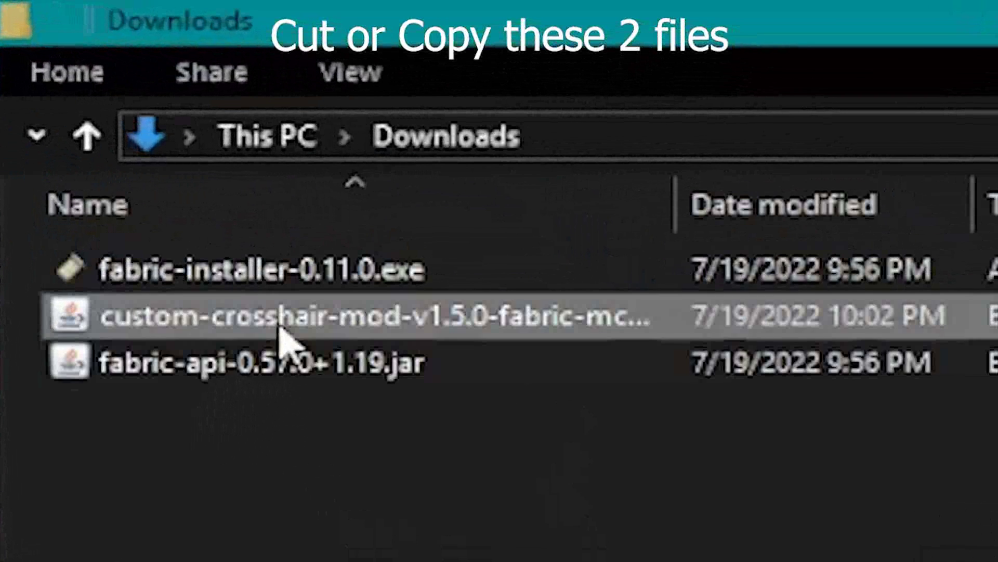
{"action": "left_click", "coordinate": [276, 367], "text": "ctrl"}
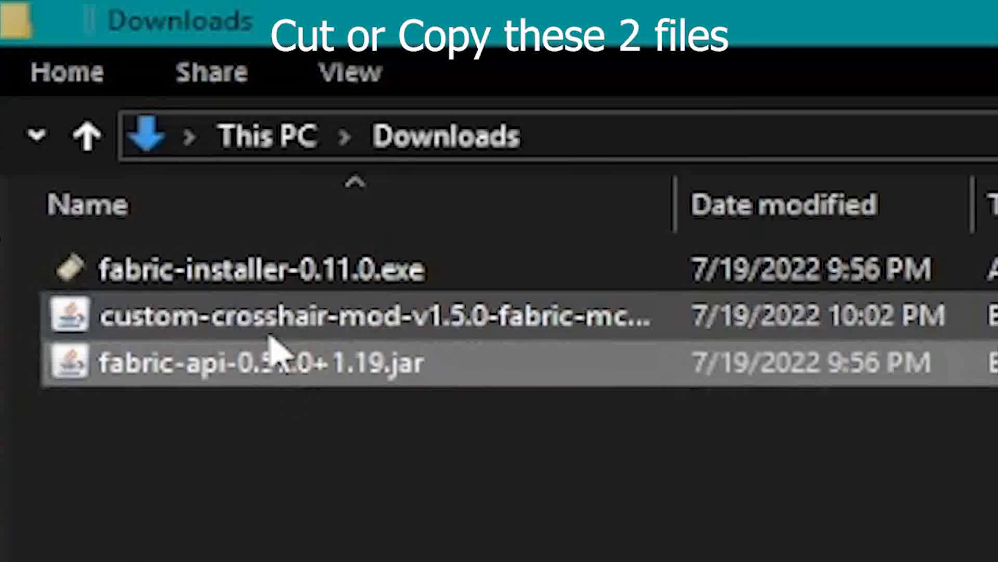
{"action": "left_click", "coordinate": [340, 416]}
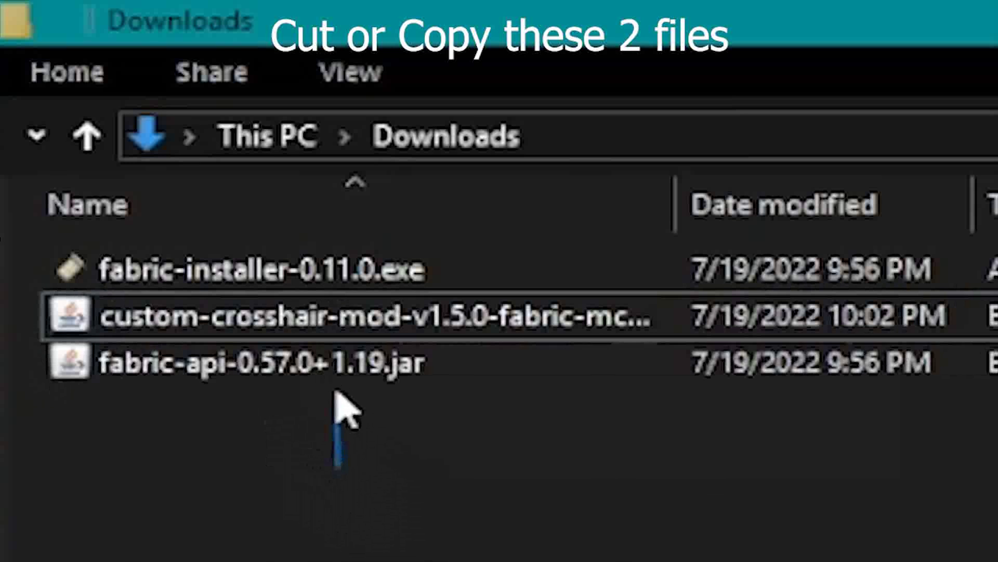
{"action": "left_click_drag", "start_coordinate": [340, 411], "coordinate": [350, 323]}
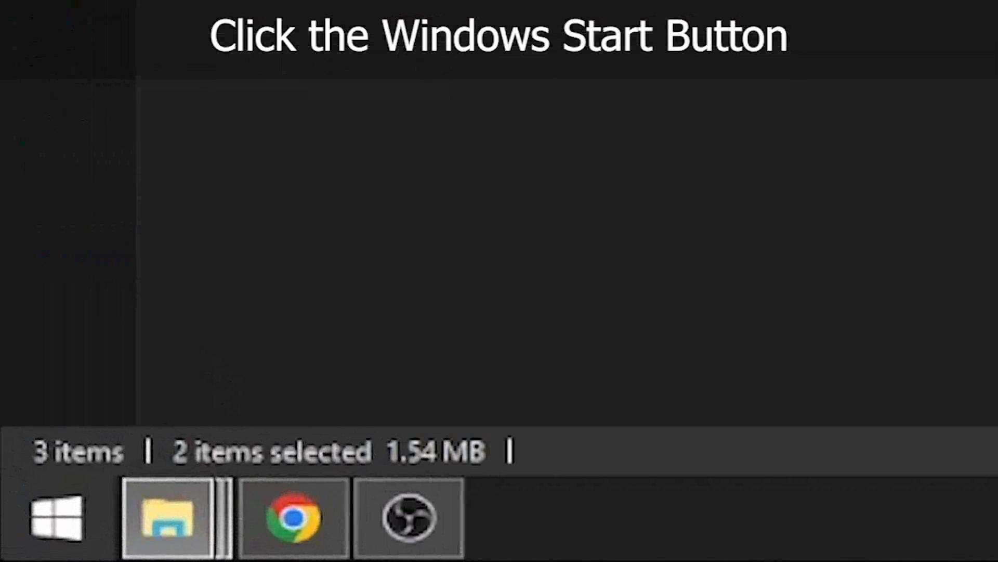
Find and launch Run, go to %appdata%, and open the .minecraft folder.
{"action": "left_click", "coordinate": [62, 533]}
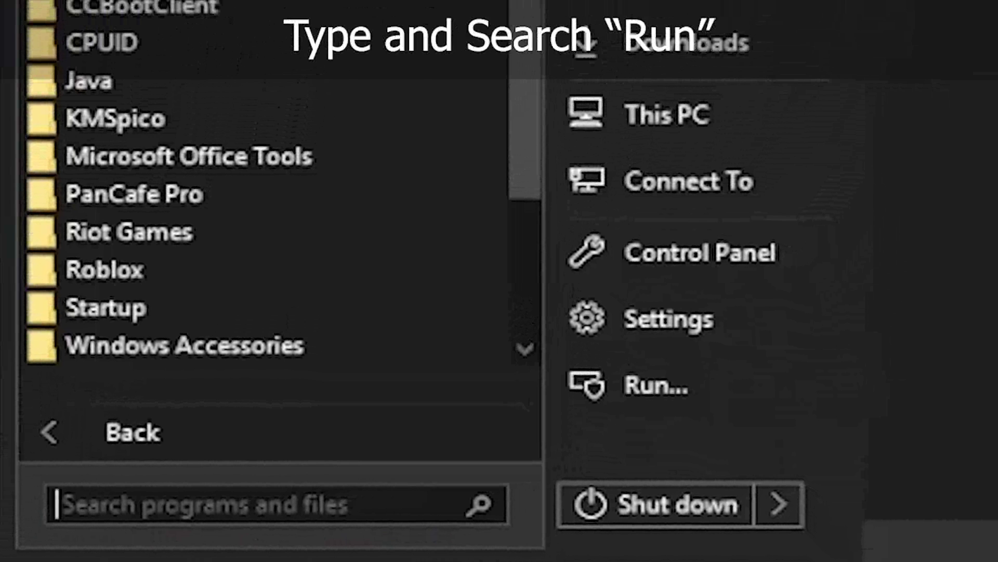
{"action": "type", "text": "run"}
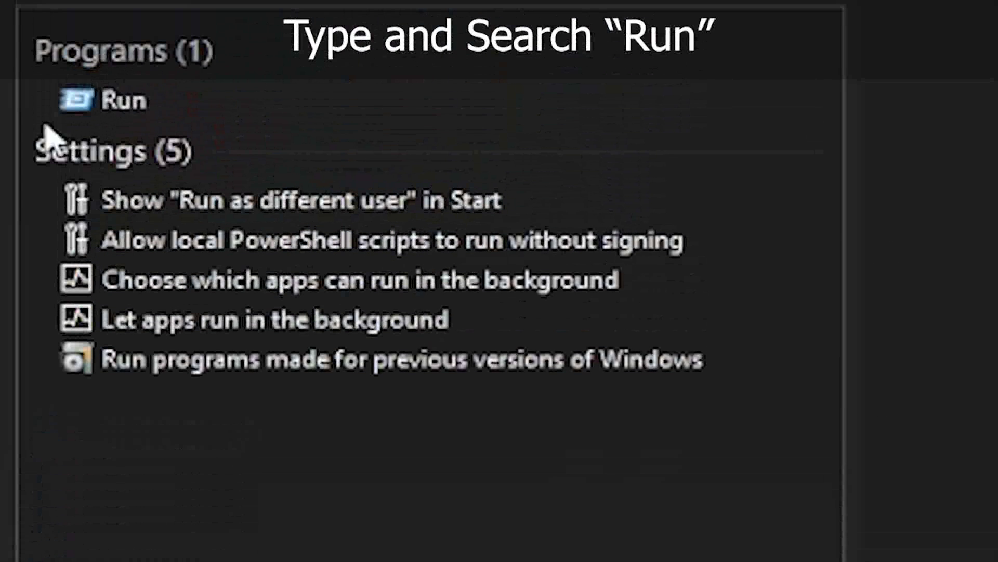
{"action": "left_click", "coordinate": [125, 104]}
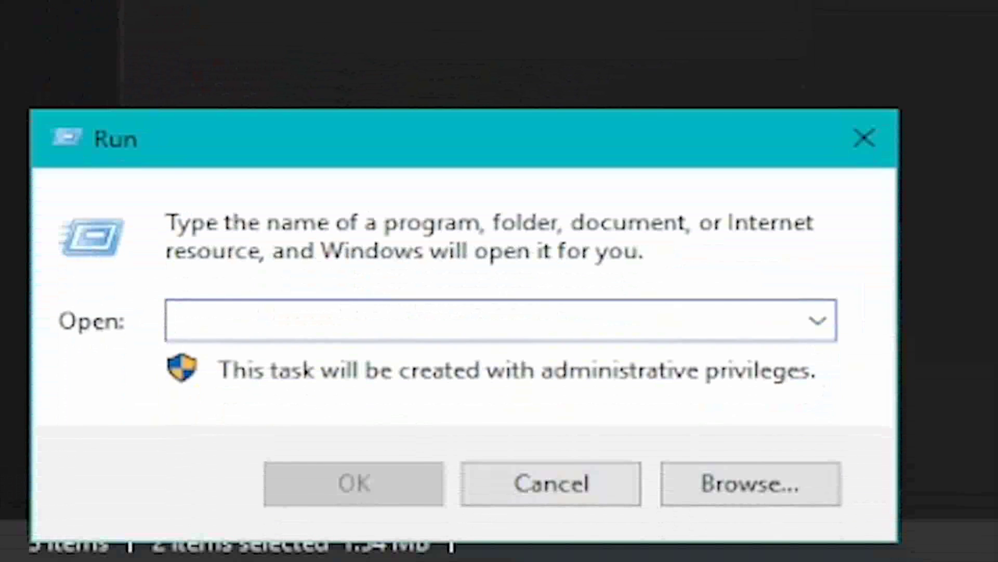
{"action": "type", "text": "%appdata%"}
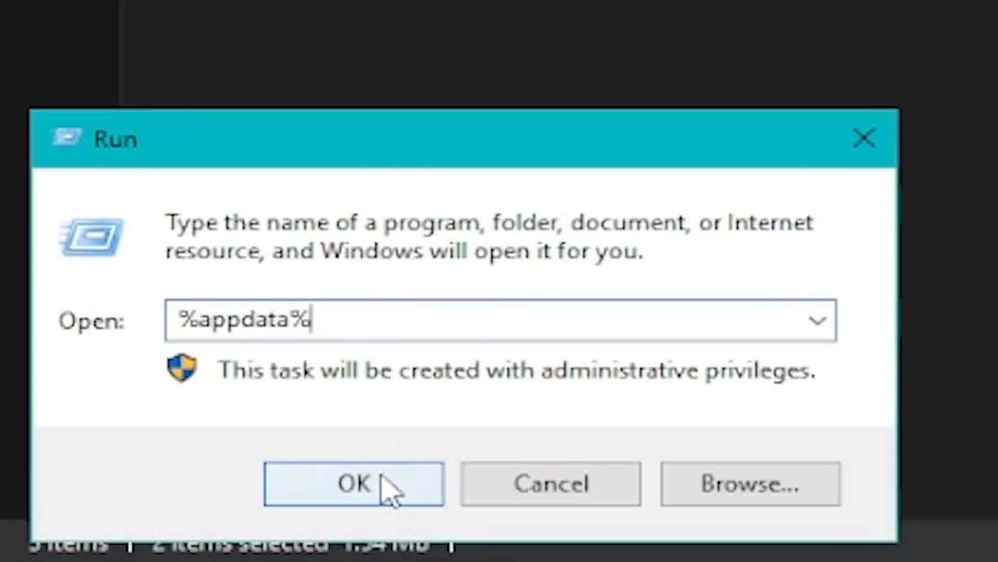
{"action": "left_click", "coordinate": [388, 489]}
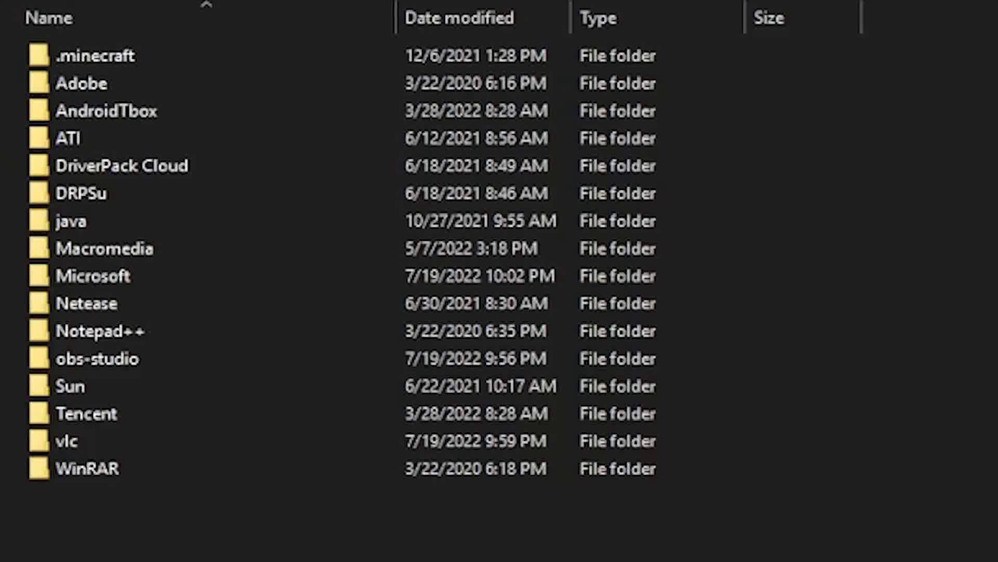
{"action": "double_click", "coordinate": [104, 55]}
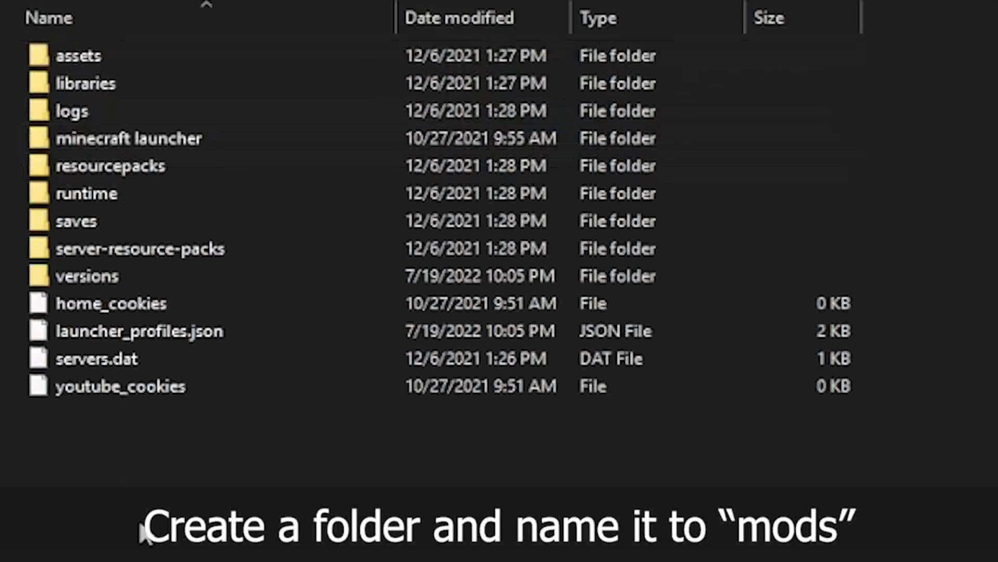
Create a new folder named mods inside the .minecraft folder.
{"action": "right_click", "coordinate": [141, 524]}
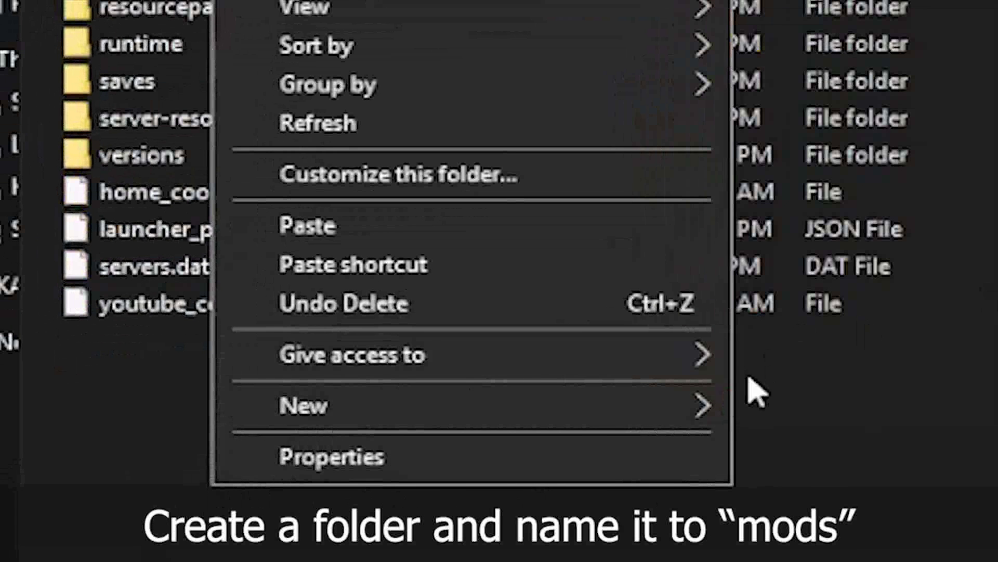
{"action": "mouse_move", "coordinate": [721, 405]}
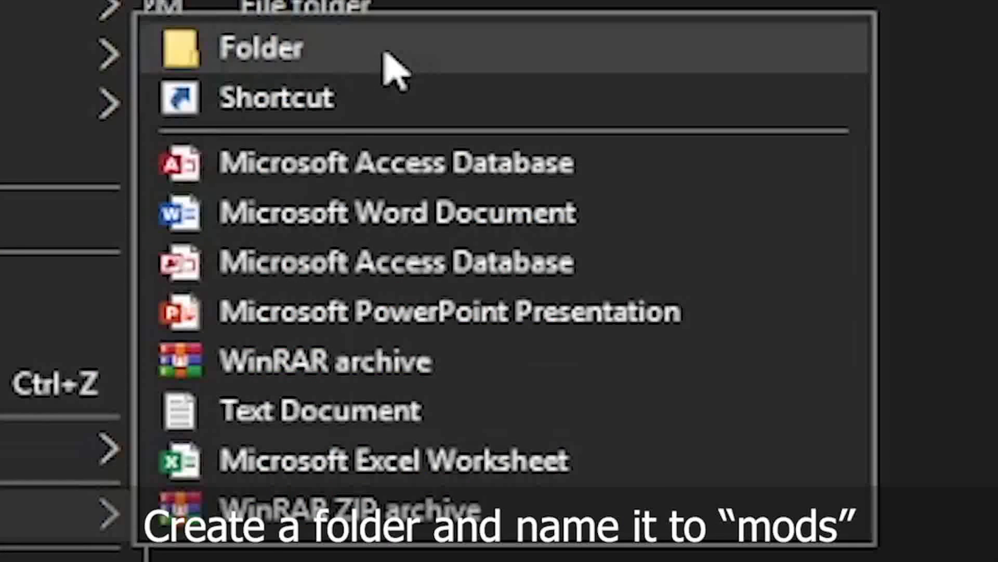
{"action": "left_click", "coordinate": [389, 65]}
{"action": "type", "text": "mods"}
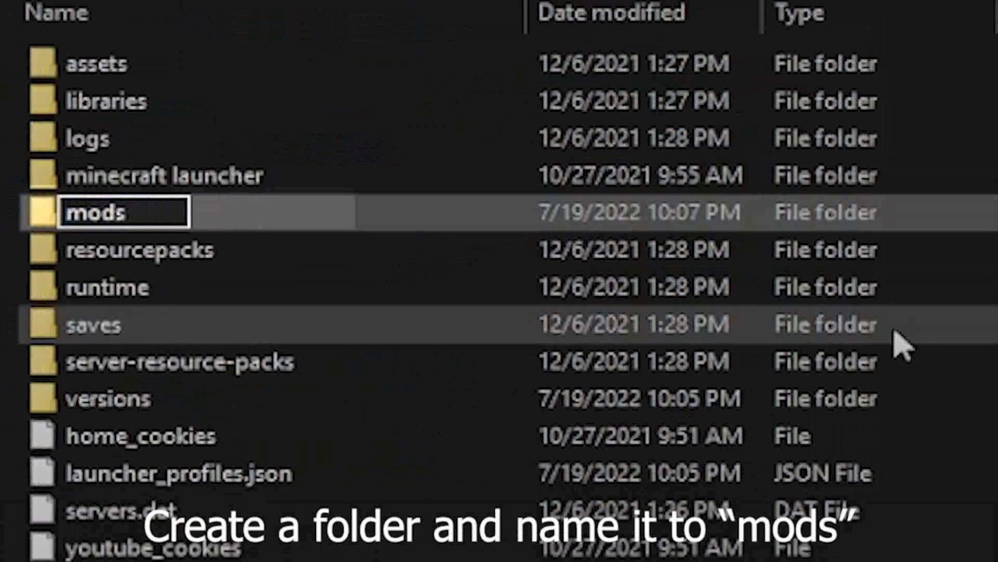
{"action": "key", "text": "Return"}
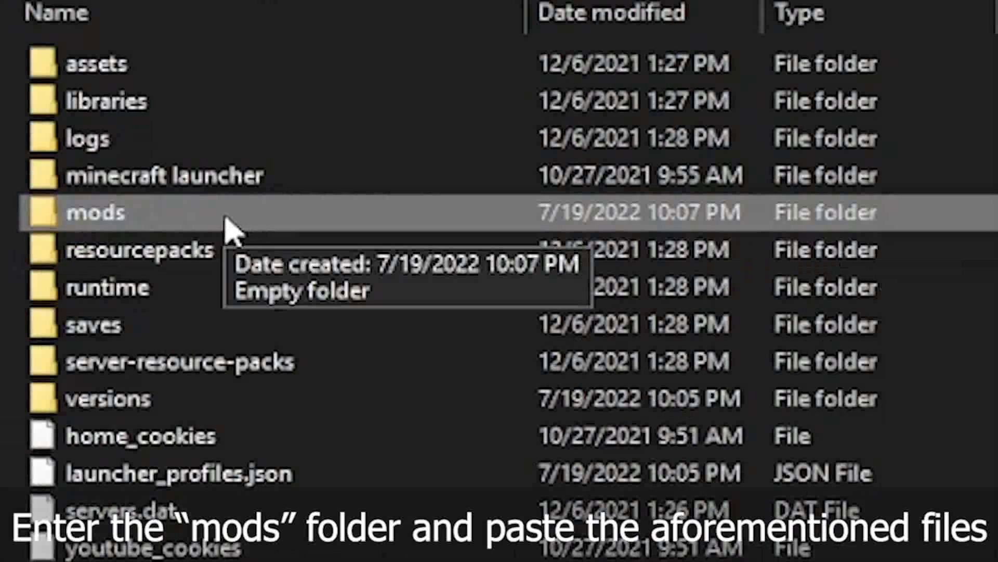
Open the mods folder and paste the crosshair mod and Fabric API files into it.
{"action": "double_click", "coordinate": [232, 218]}
{"action": "right_click", "coordinate": [238, 225]}
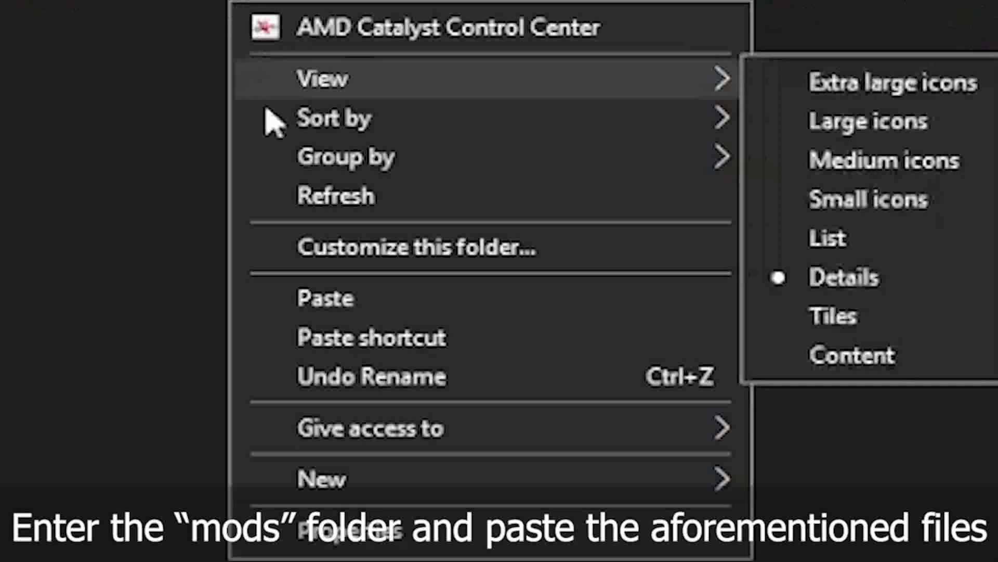
{"action": "left_click", "coordinate": [335, 301]}
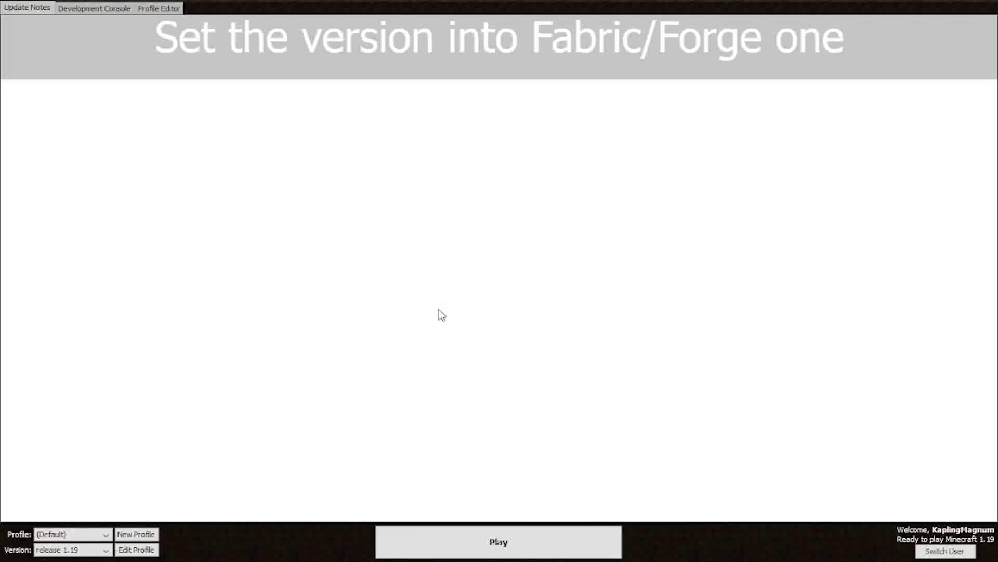
In the Minecraft launcher, change the game version to the Fabric one.
{"action": "left_click", "coordinate": [105, 550]}
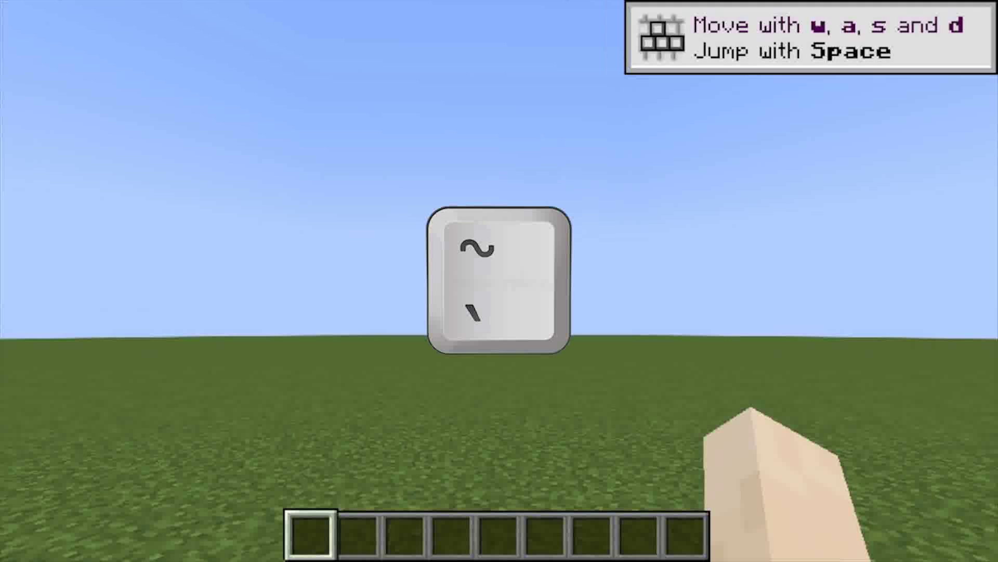
In the Minecraft world, open the Custom Crosshair Mod settings, set the crosshair style to Square, and save.
{"action": "key", "text": "grave"}
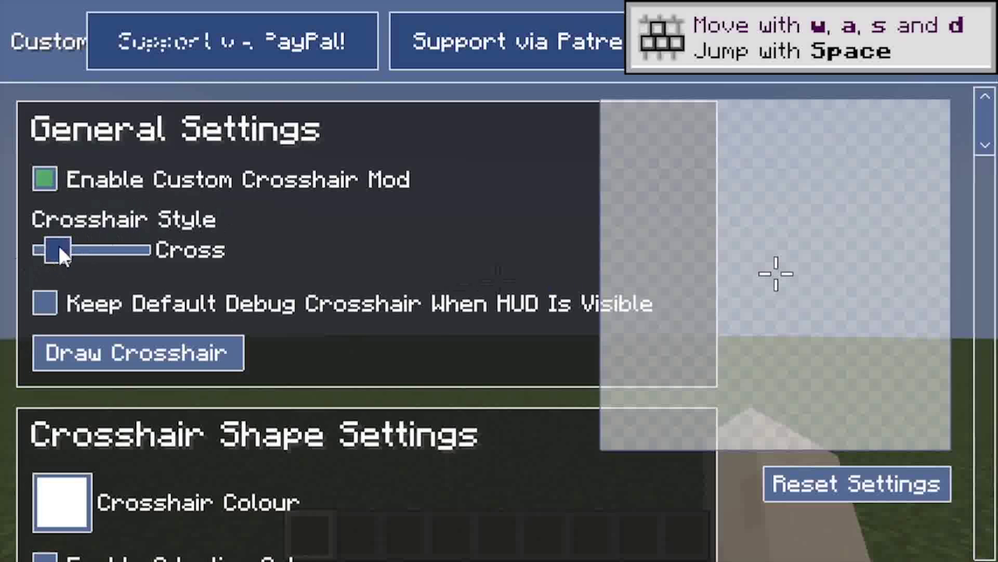
{"action": "left_click_drag", "start_coordinate": [56, 253], "coordinate": [83, 264]}
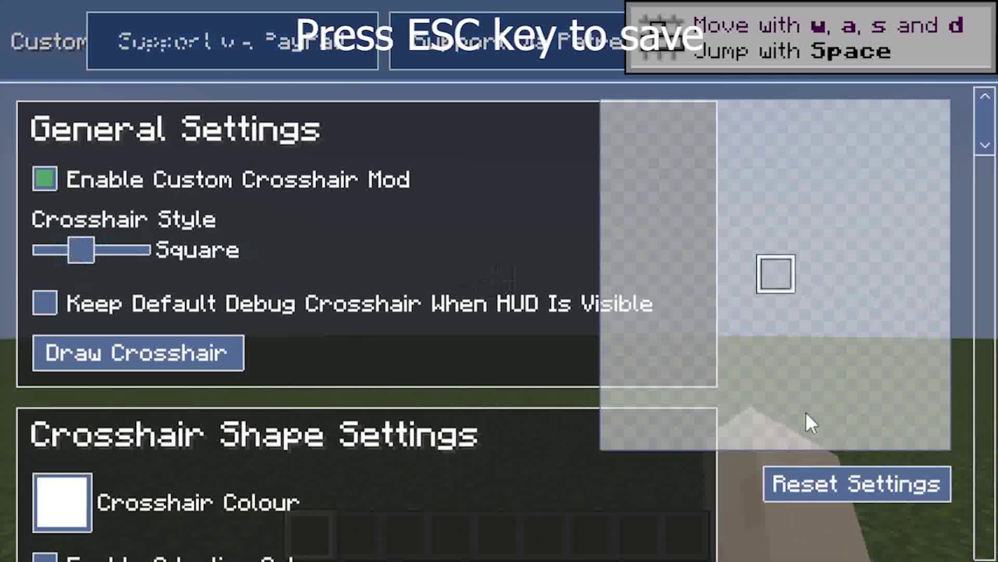
{"action": "key", "text": "Escape"}
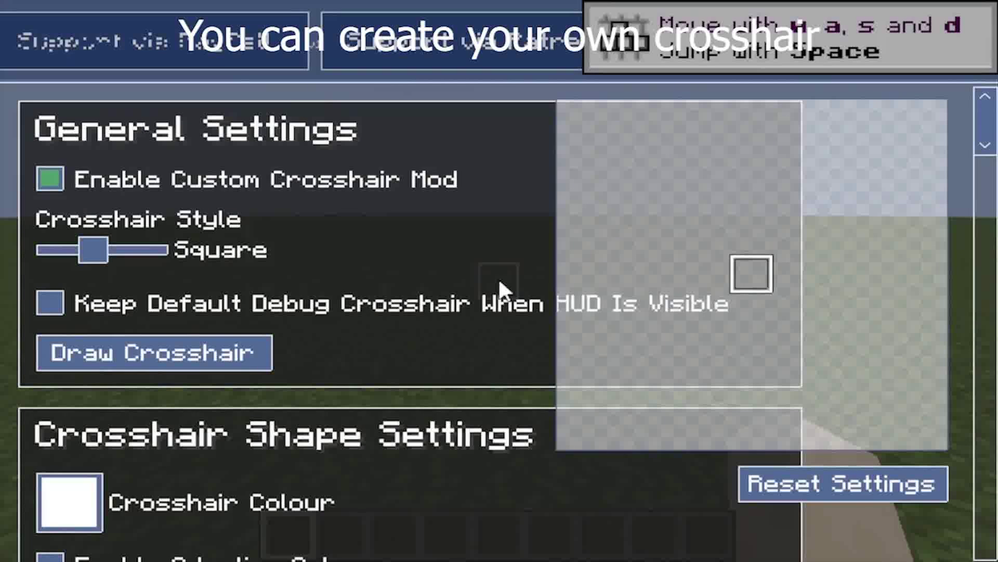
Draw a custom M-shaped crosshair and set the crosshair style to Drawn.
{"action": "left_click", "coordinate": [193, 357]}
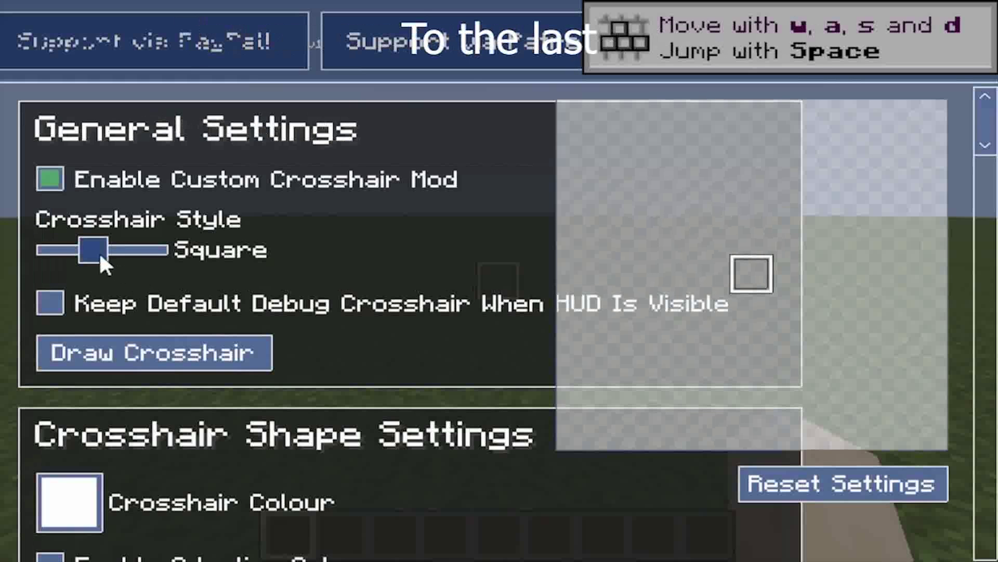
{"action": "left_click_drag", "start_coordinate": [93, 250], "coordinate": [170, 253]}
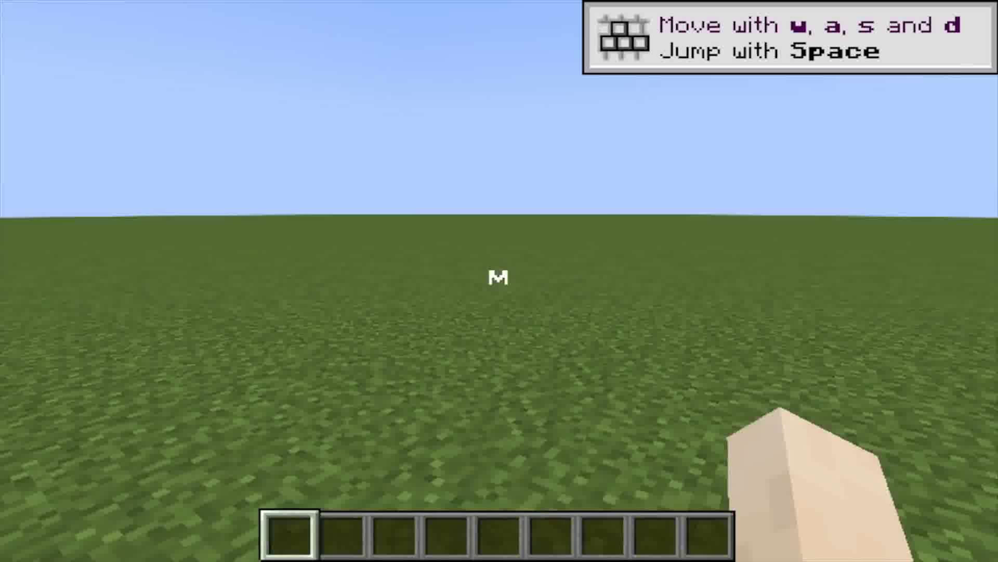
Reopen the Custom Crosshair Mod settings in the game.
{"action": "key", "text": "m"}
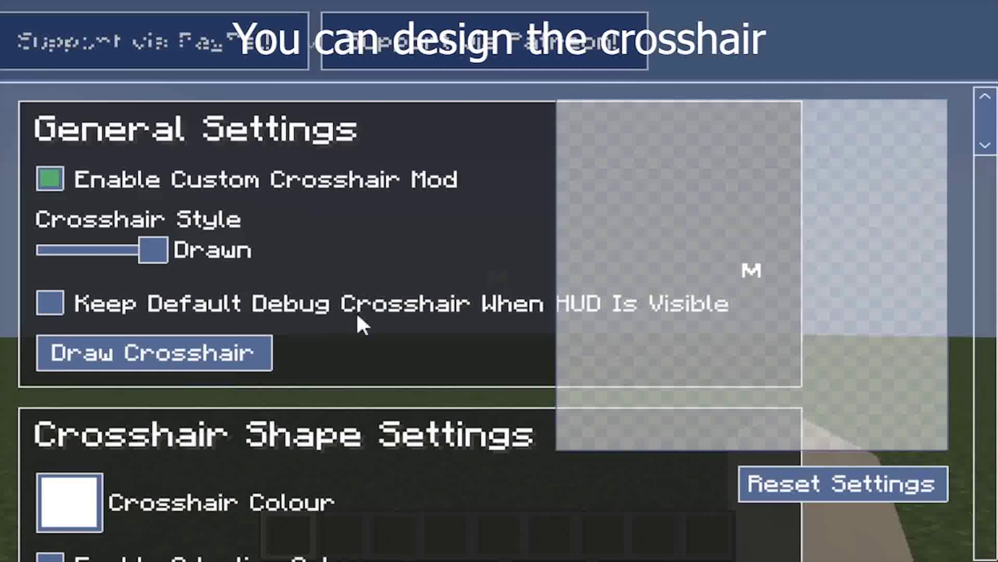